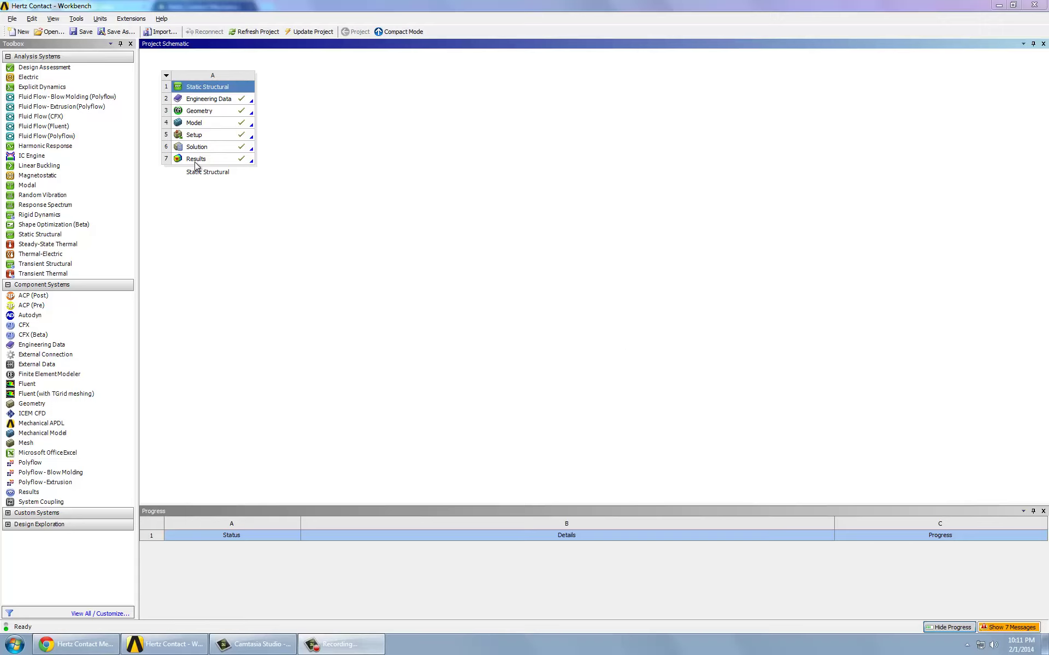
Launch Mechanical from the Static Structural Results and add a named selection called cnt_press_edges
double_click(212, 159)
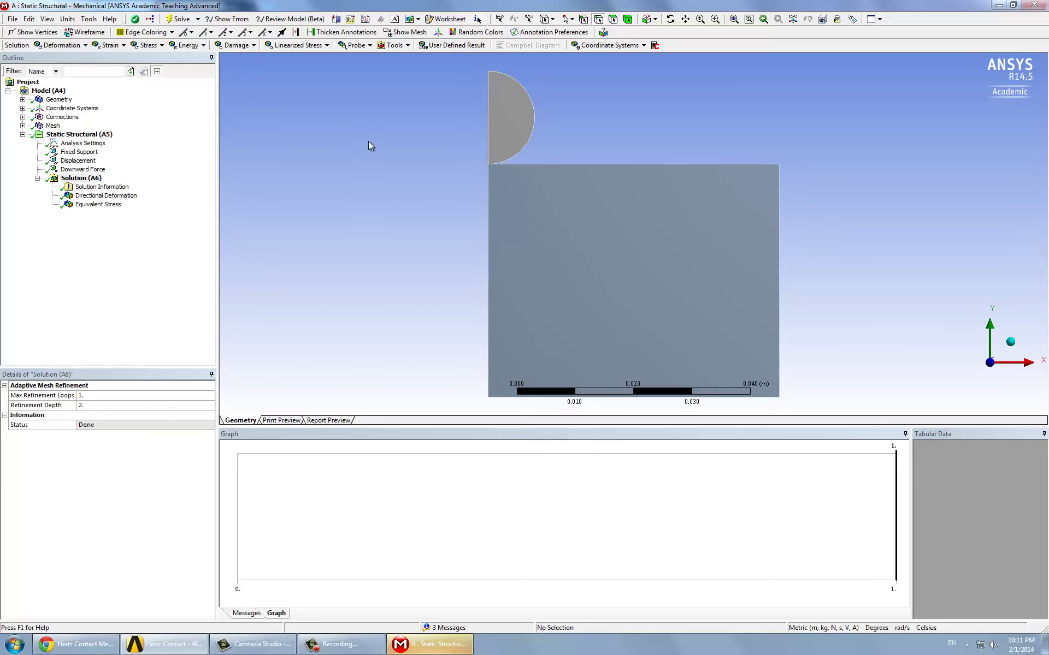
left_click(55, 91)
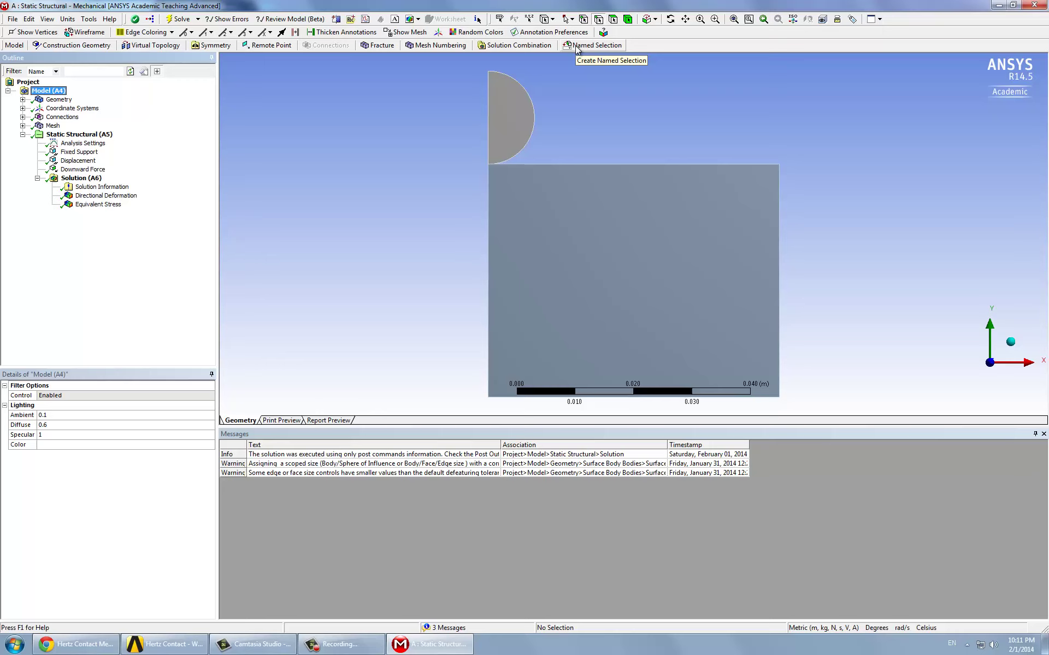
left_click(576, 45)
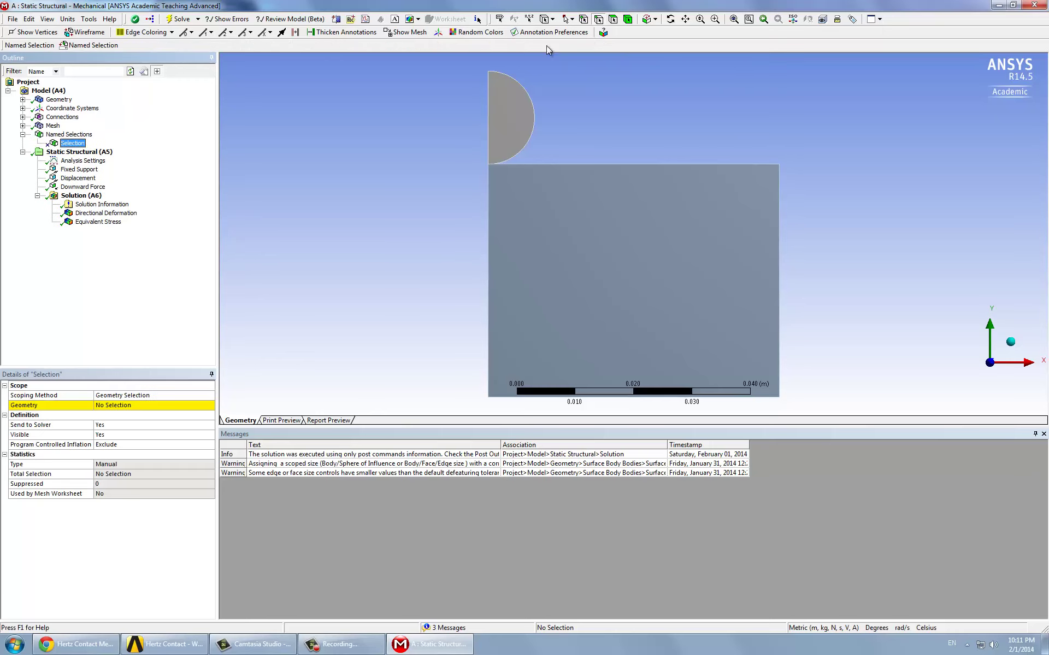
right_click(75, 147)
left_click(101, 296)
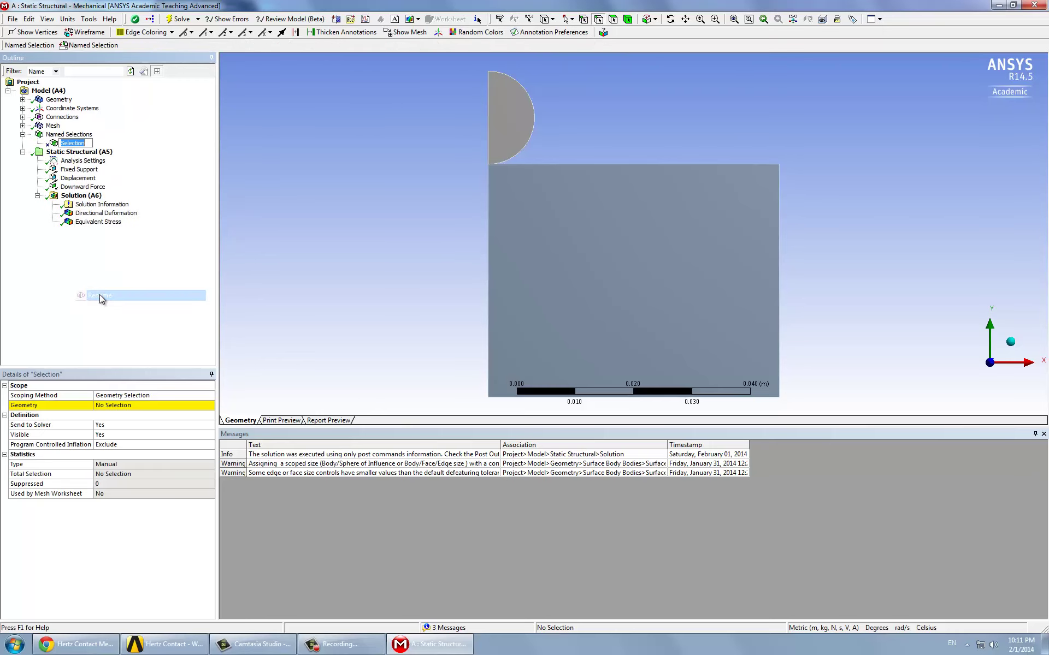
type("cnt_")
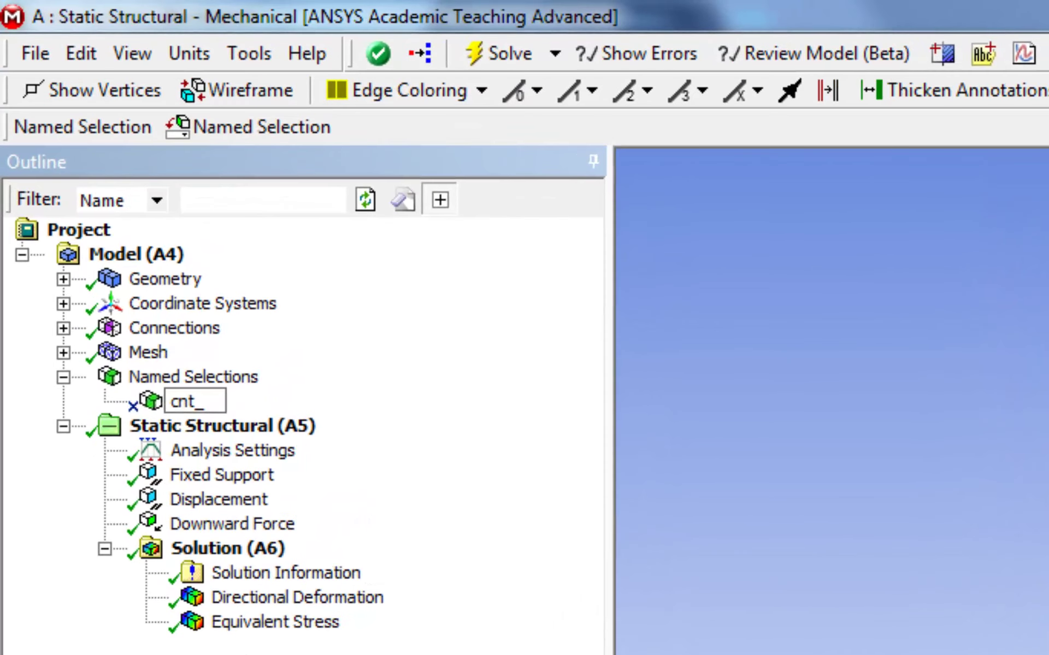
type("press_")
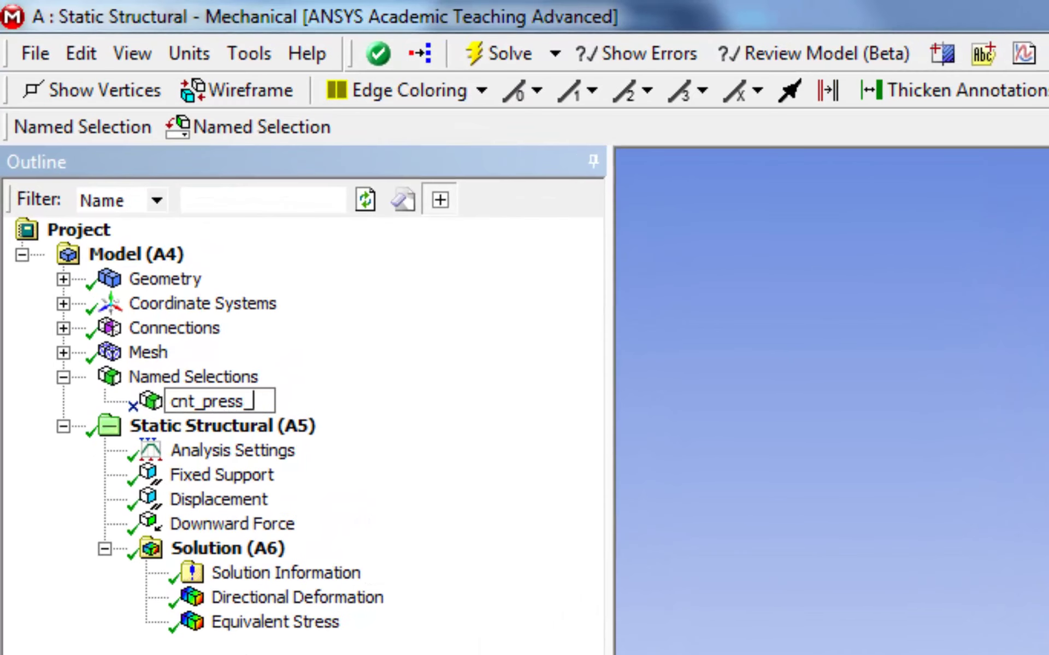
type("edges")
key("Return")
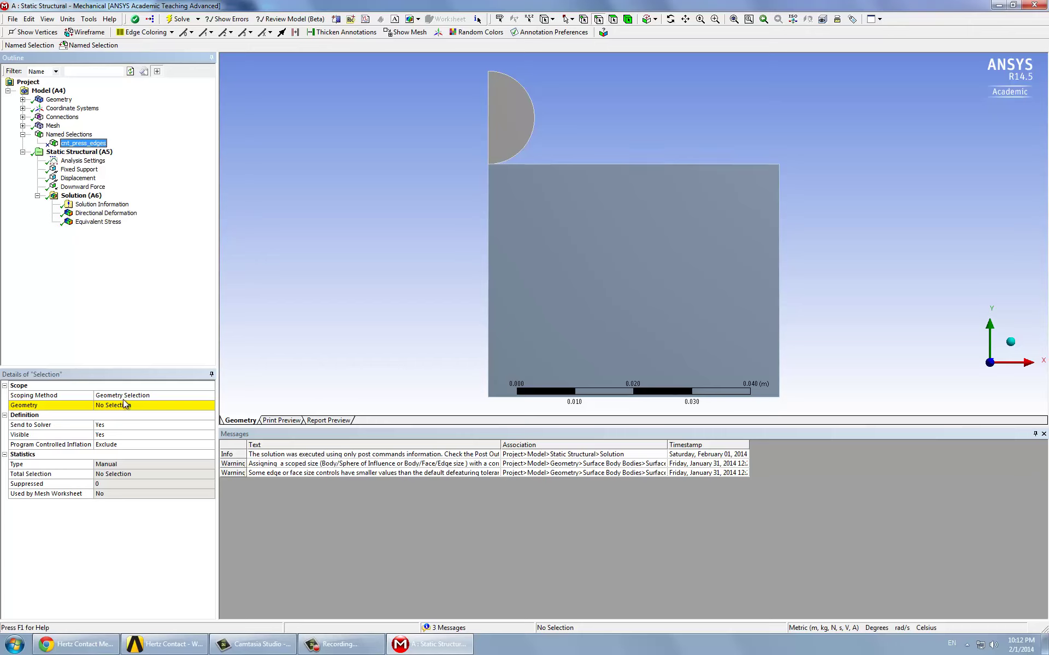
Assign the half-cylinder's curved arc edge (1 Edge) to the cnt_press_edges named selection
left_click(125, 404)
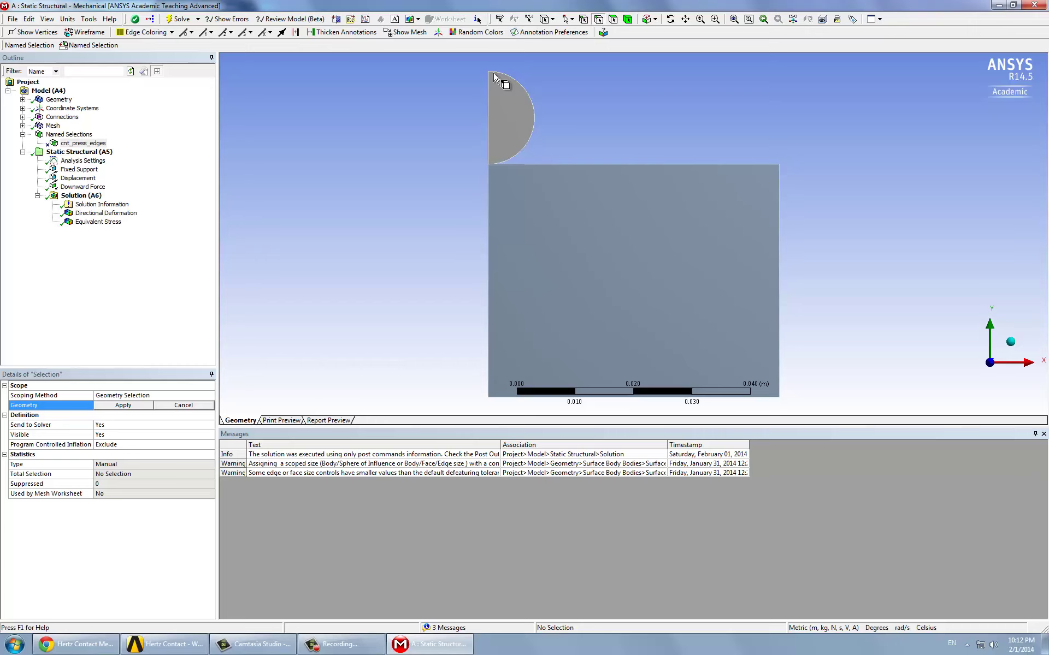
left_click(532, 139)
left_click(135, 407)
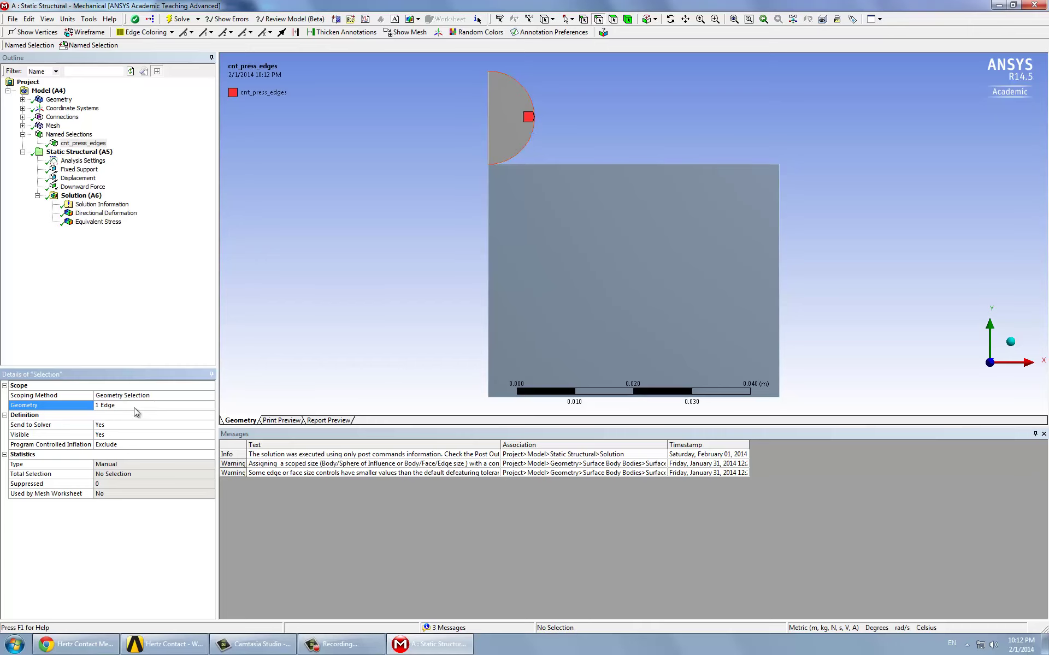
left_click(23, 135)
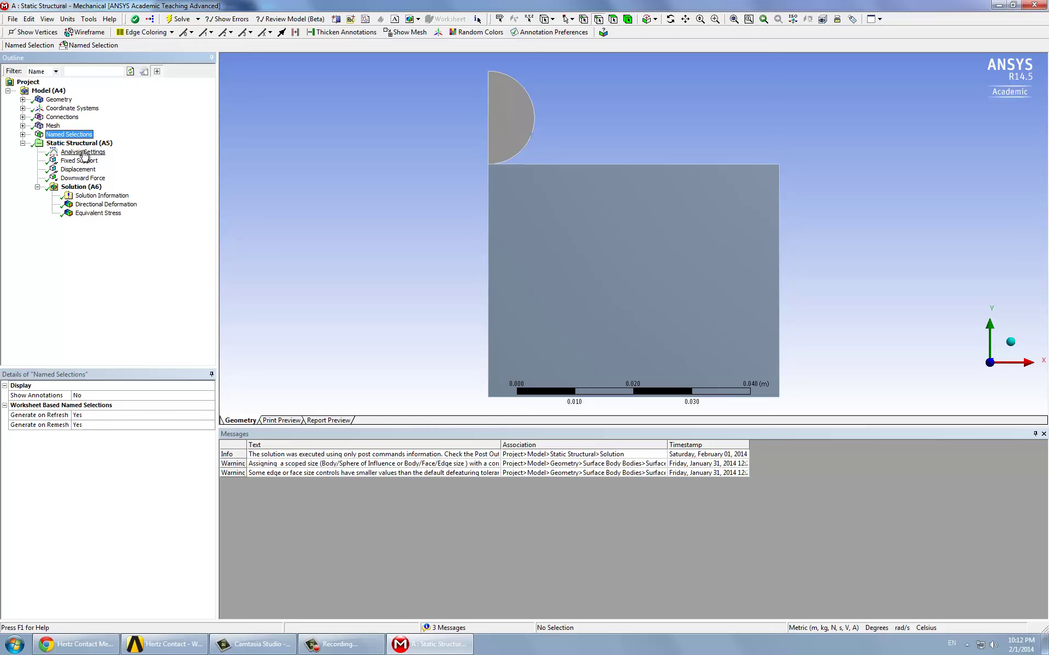
Set Save MAPDL db to Yes under Analysis Data Management in Analysis Settings
left_click(83, 152)
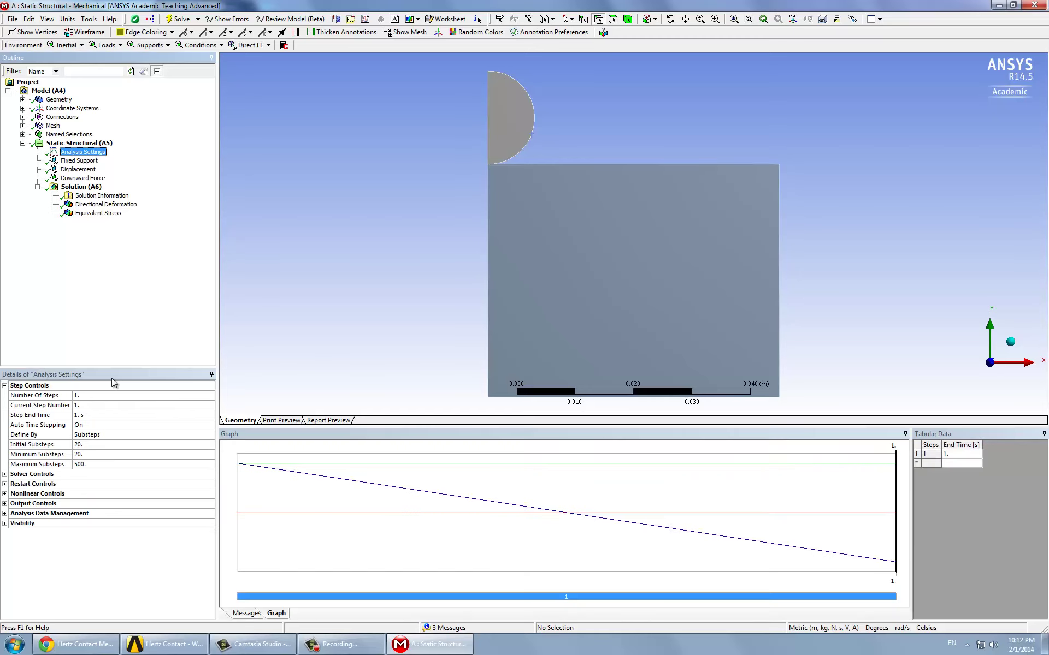
left_click(5, 514)
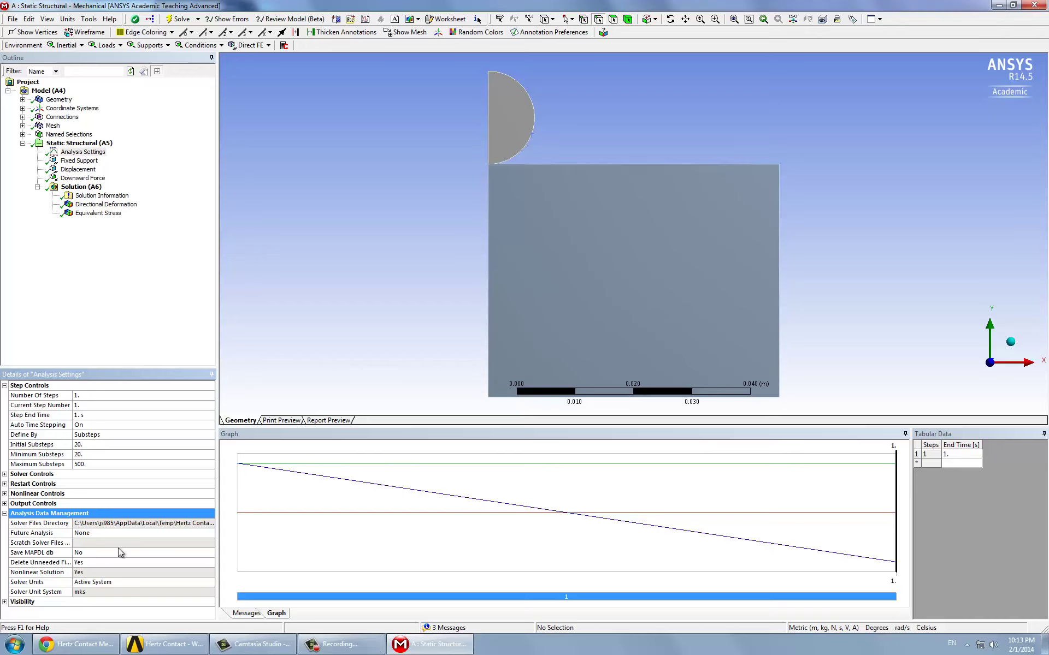
left_click(139, 556)
left_click(185, 571)
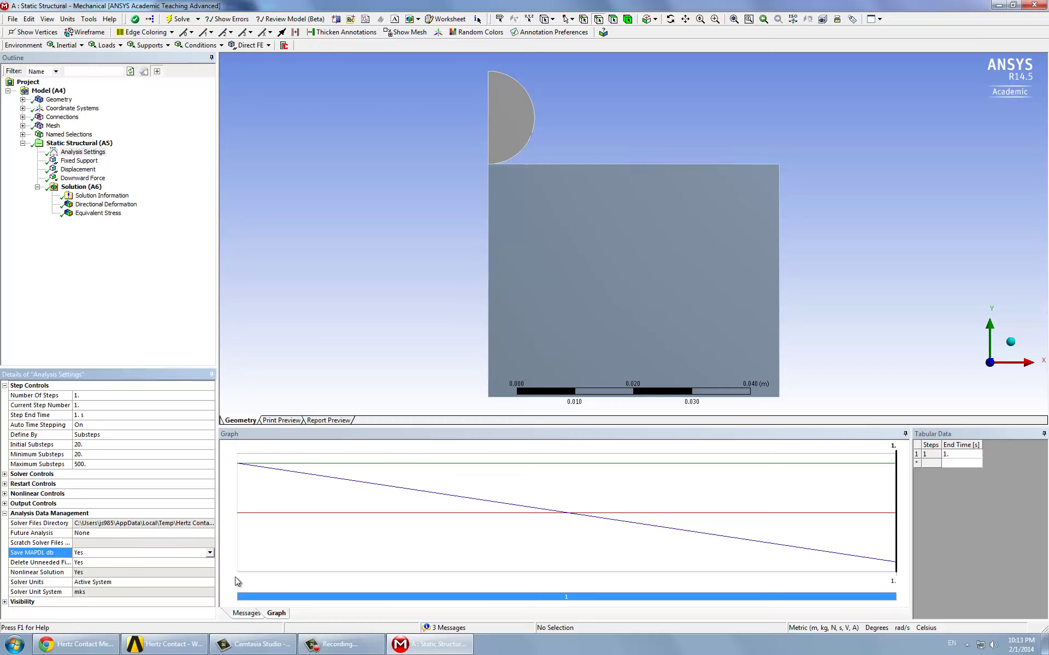
Set Contact Miscellaneous to Yes under Output Controls
left_click(5, 507)
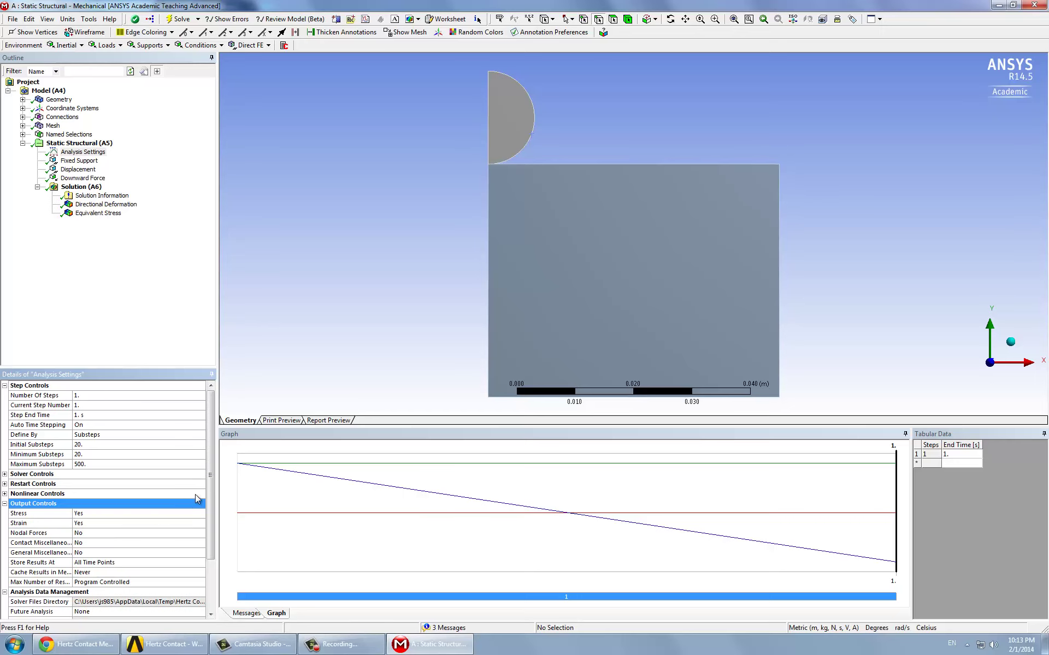
scroll(85, 526, "up", 1)
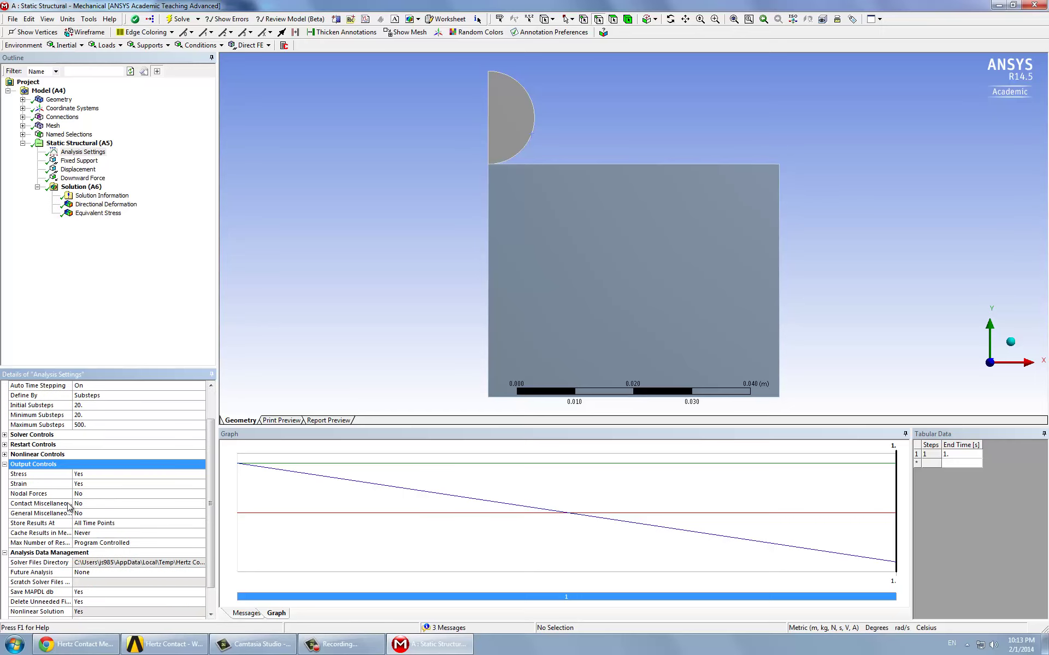
left_click(85, 507)
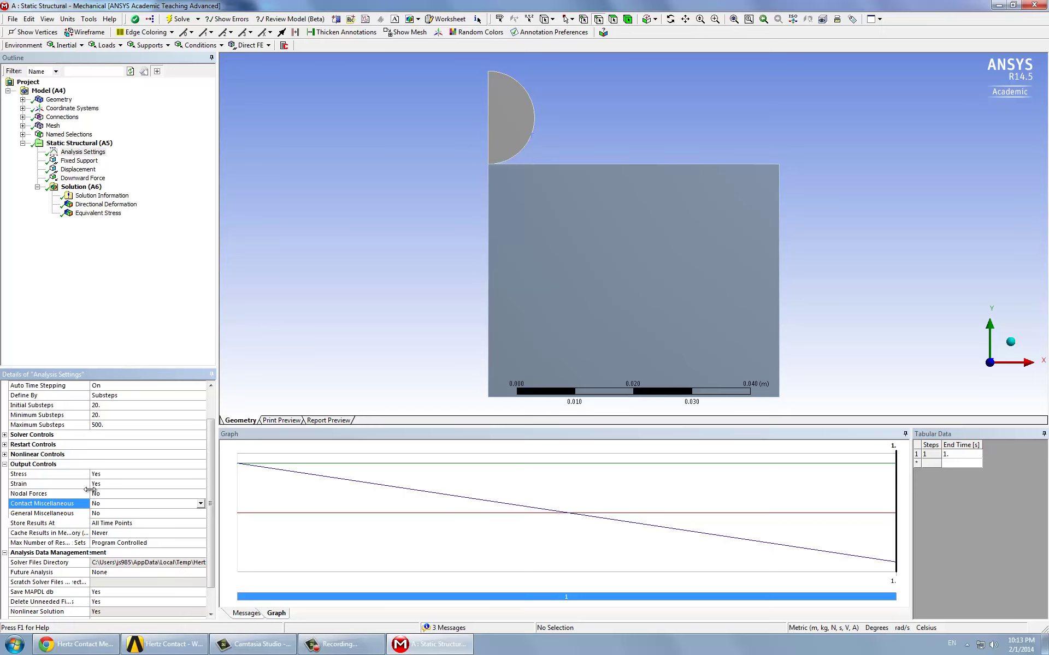
left_click(202, 503)
left_click(193, 519)
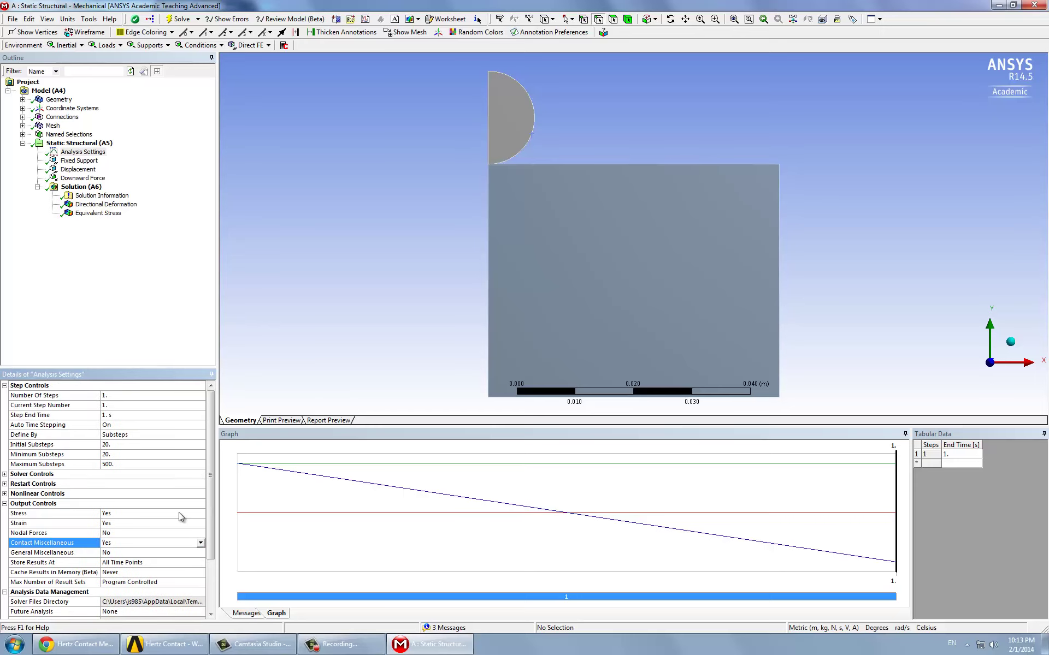
left_click(5, 505)
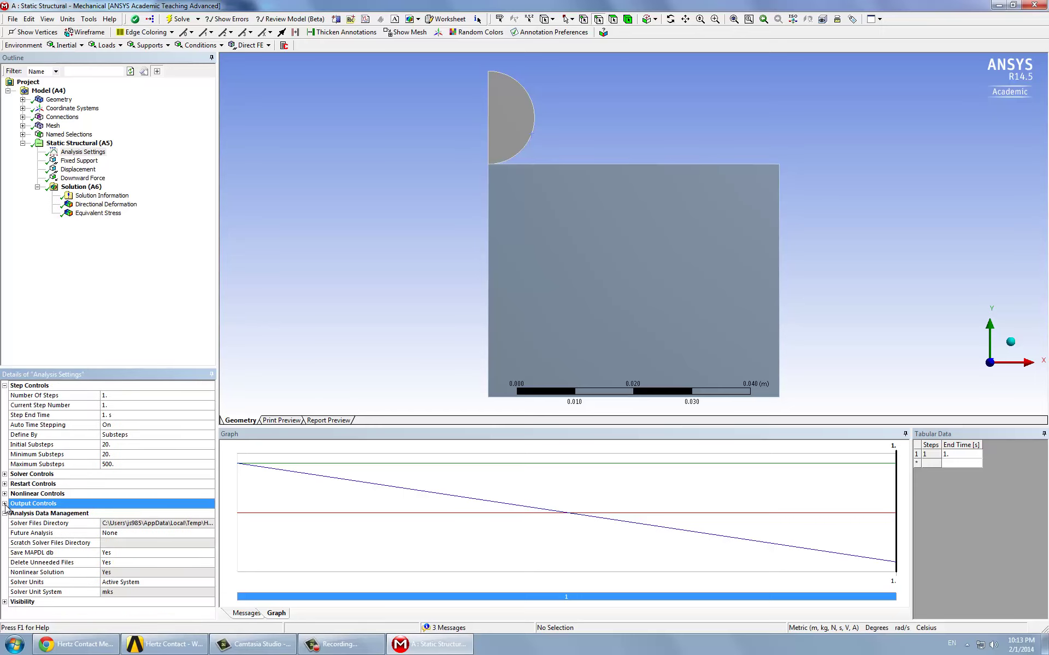
left_click(93, 189)
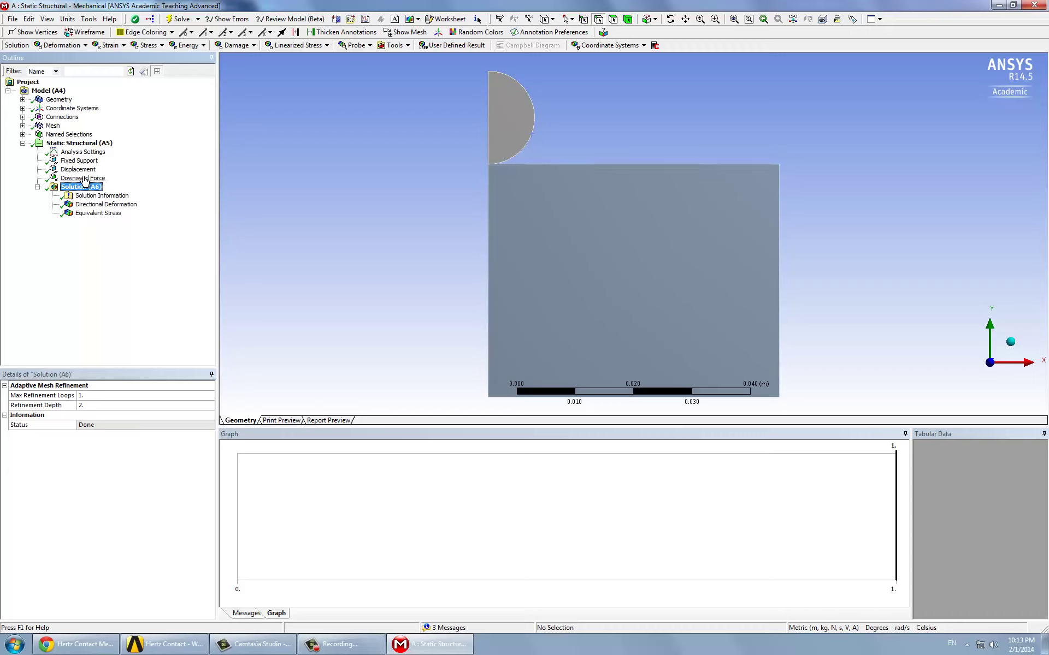
Insert a Commands (APDL) object under Solution and replace its default comments with the pasted contact-area macro
left_click(657, 47)
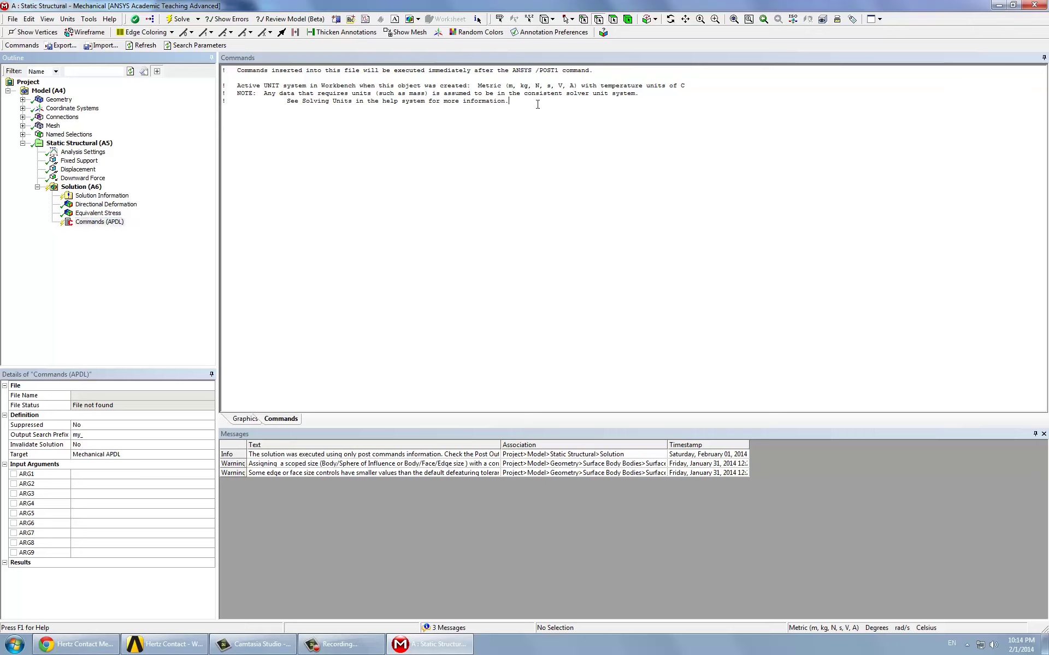
left_click_drag(538, 101, 222, 82)
left_click(304, 124)
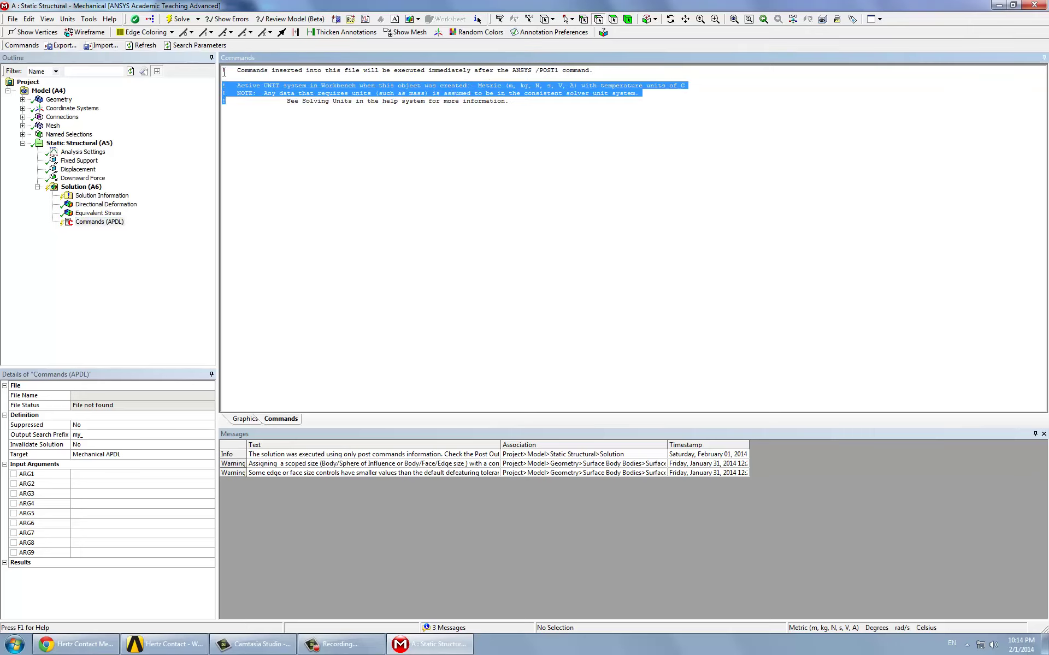
left_click(325, 143)
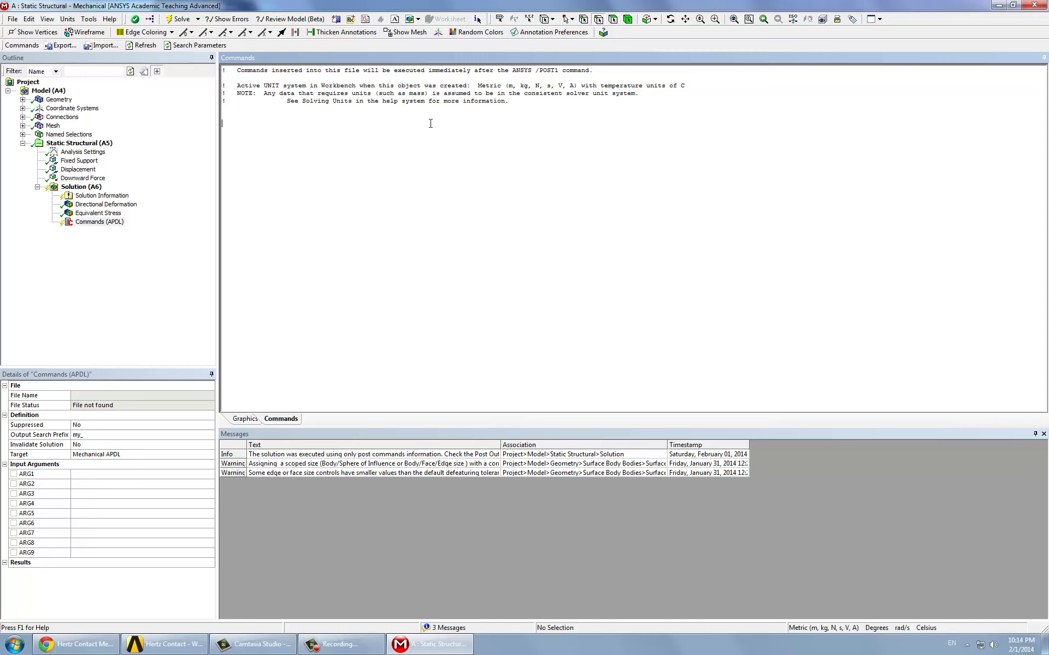
key("ctrl+a")
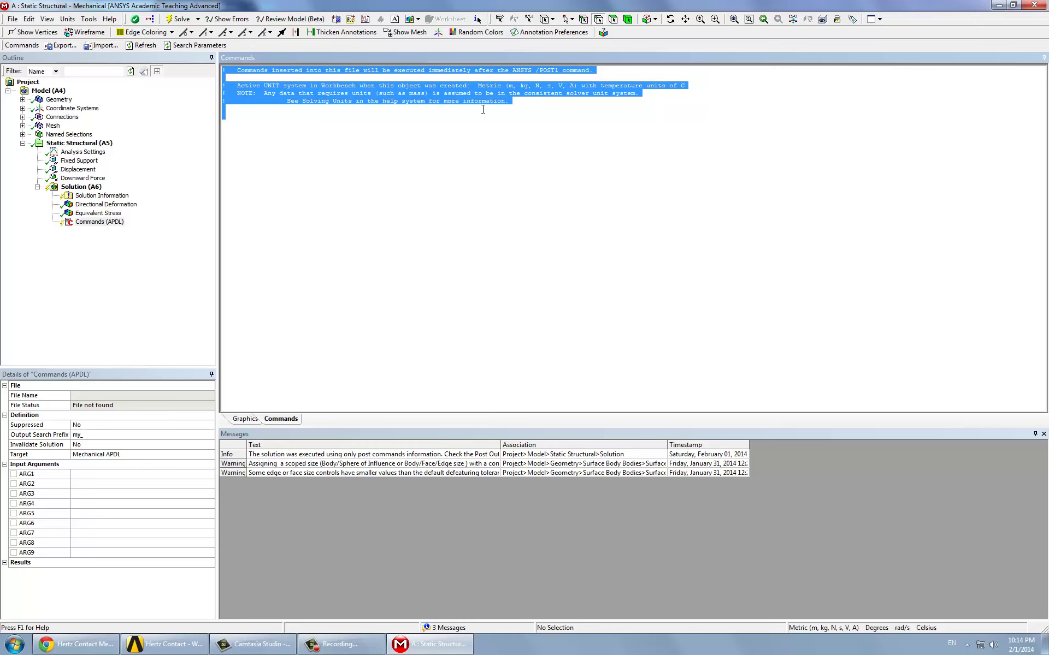
key("Delete")
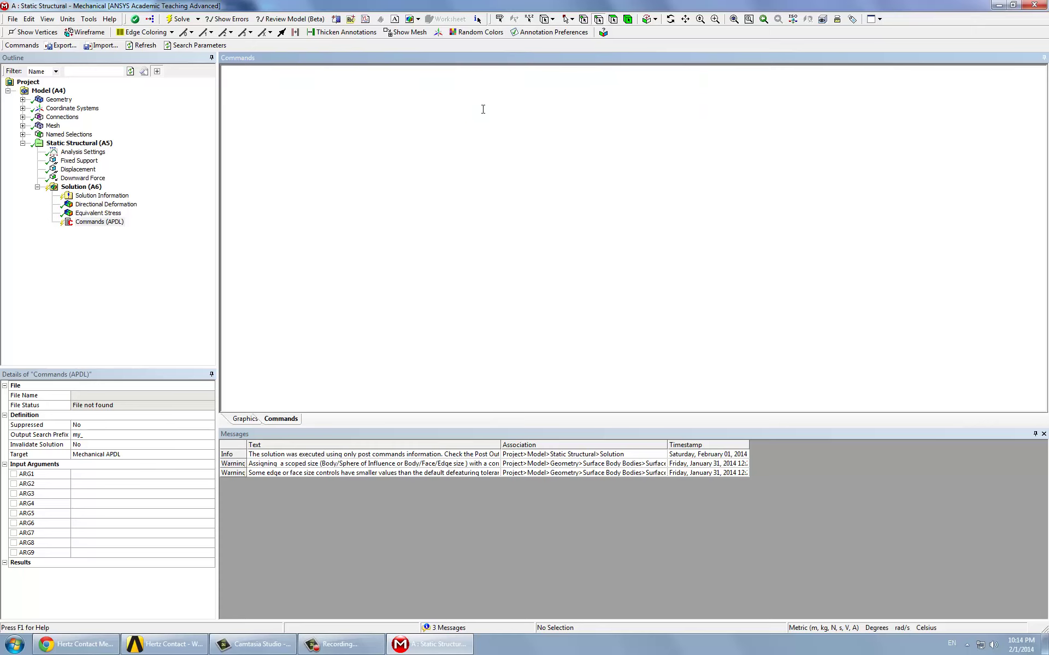
key("ctrl+v")
scroll(713, 241, "up", 5)
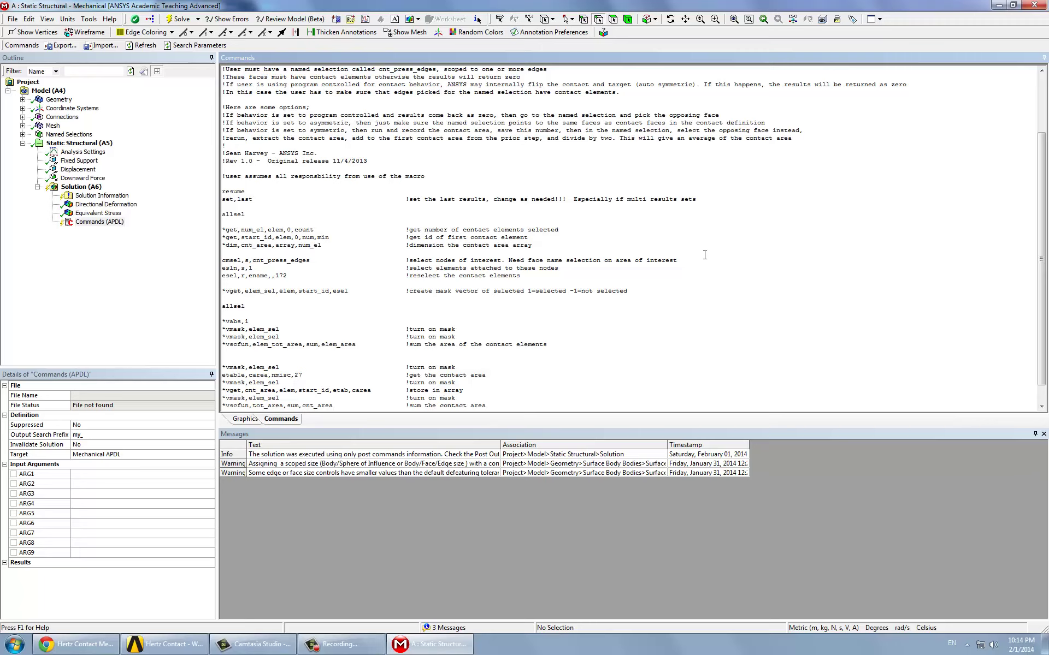
scroll(421, 213, "down", 4)
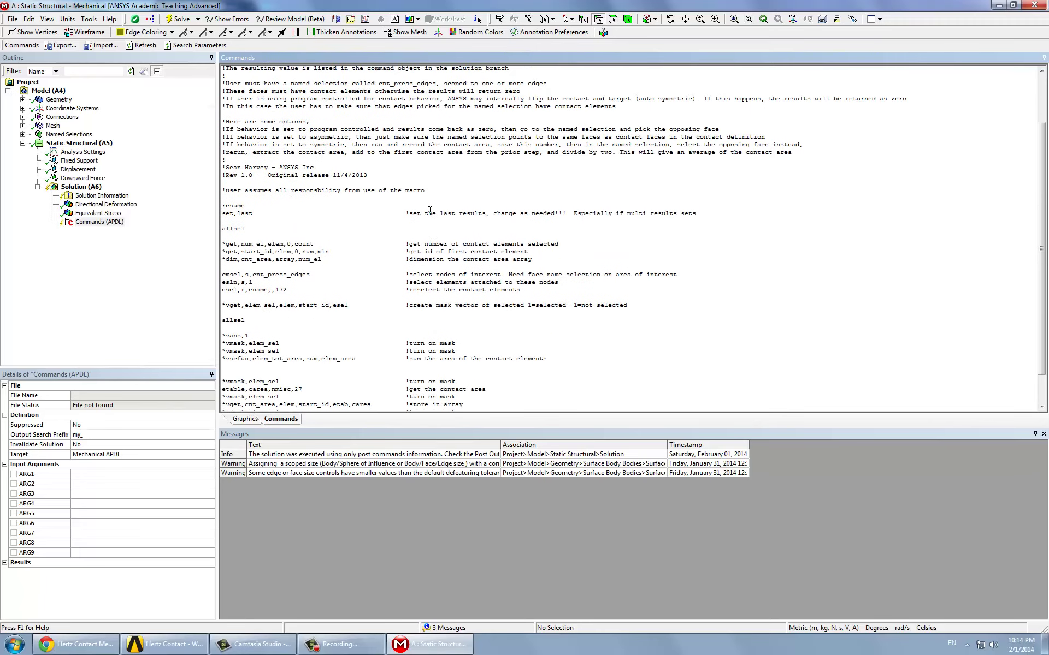
left_click_drag(230, 170, 535, 399)
Solve the model and check that the Commands (APDL) results report my_contact_area = 3.3018e-006
left_click(538, 390)
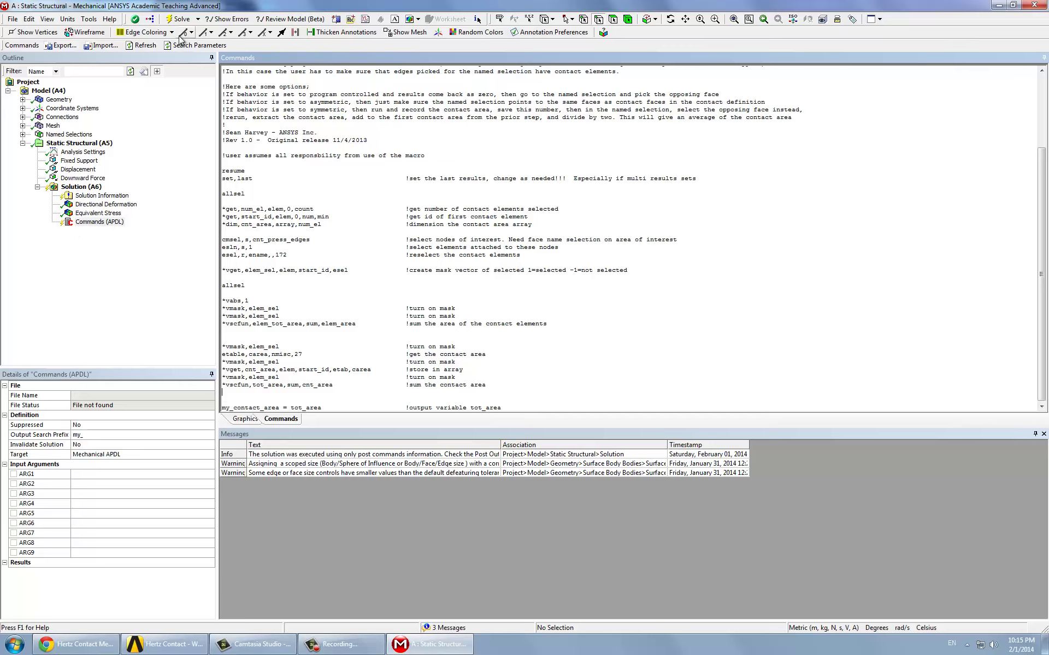
left_click(177, 19)
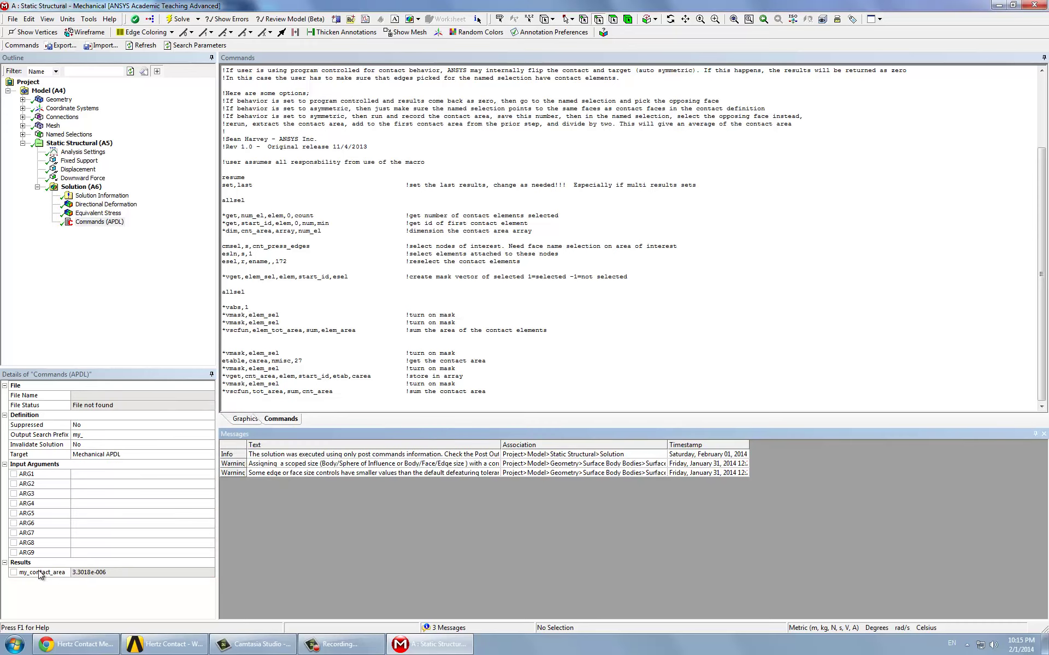
left_click(100, 222)
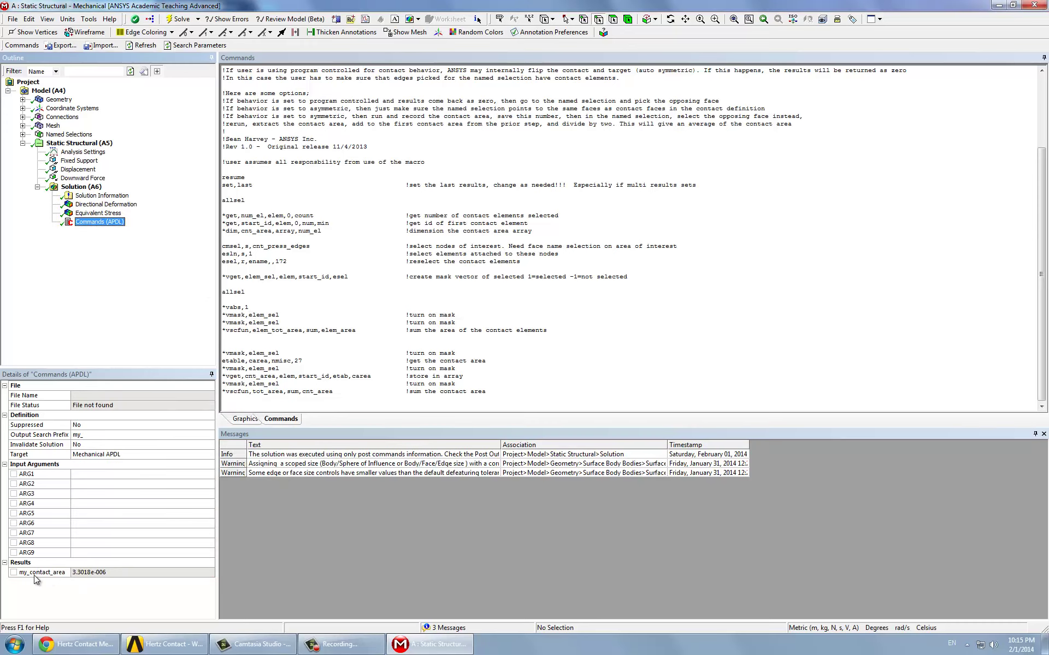